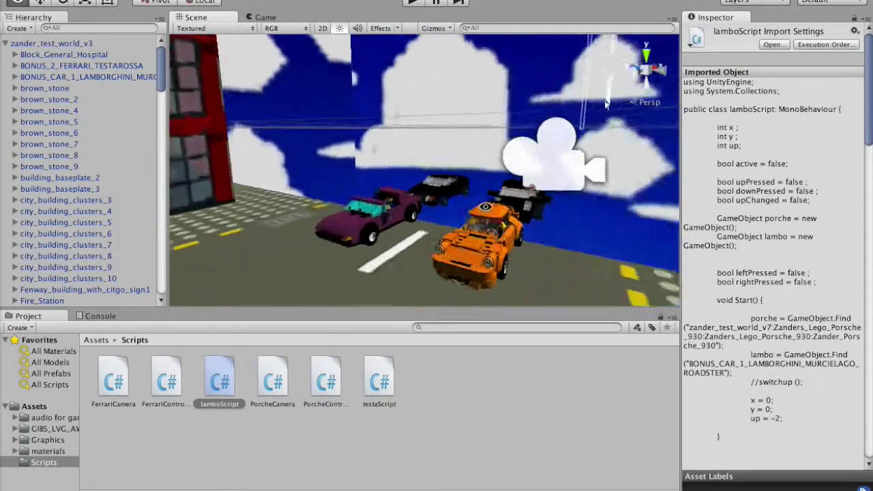
# - Zoom out to show the whole street strip and list the top-level Assets folder
pyautogui.scroll(-5, 351, 218)
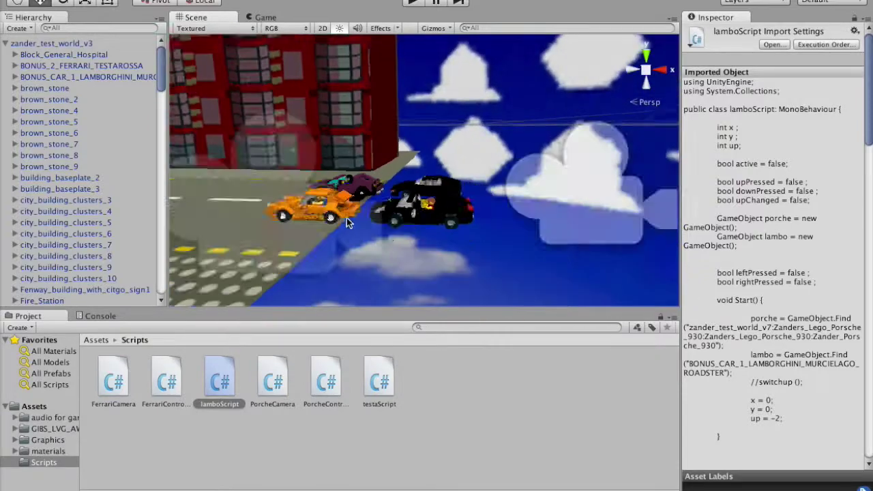
pyautogui.scroll(-3, 341, 215)
pyautogui.scroll(-3, 318, 209)
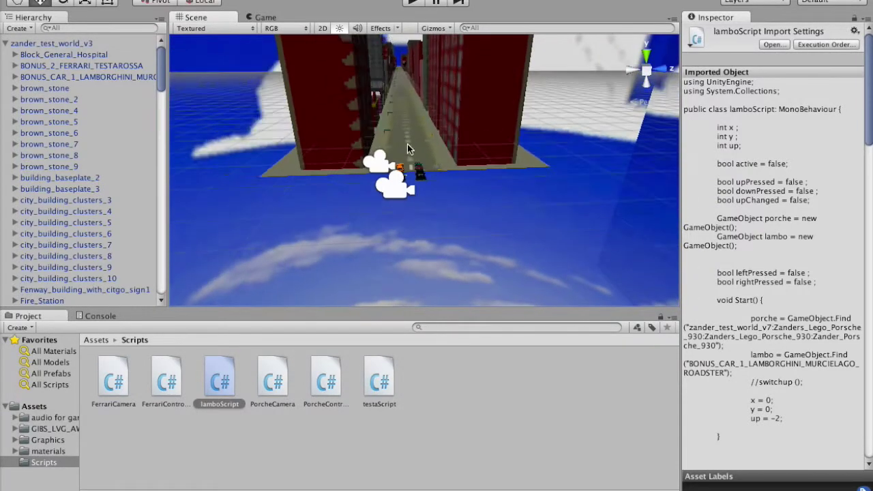
pyautogui.click(35, 406)
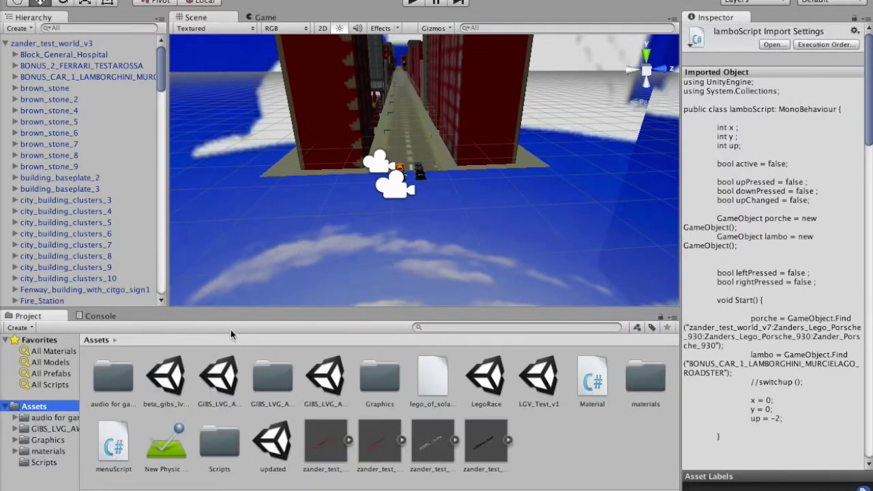
# - Frame the brown_stone_5 building, then tilt to a steep aerial view of the street
pyautogui.keyDown('alt'); pyautogui.moveTo(411, 137); pyautogui.dragTo(386, 107); pyautogui.keyUp('alt')
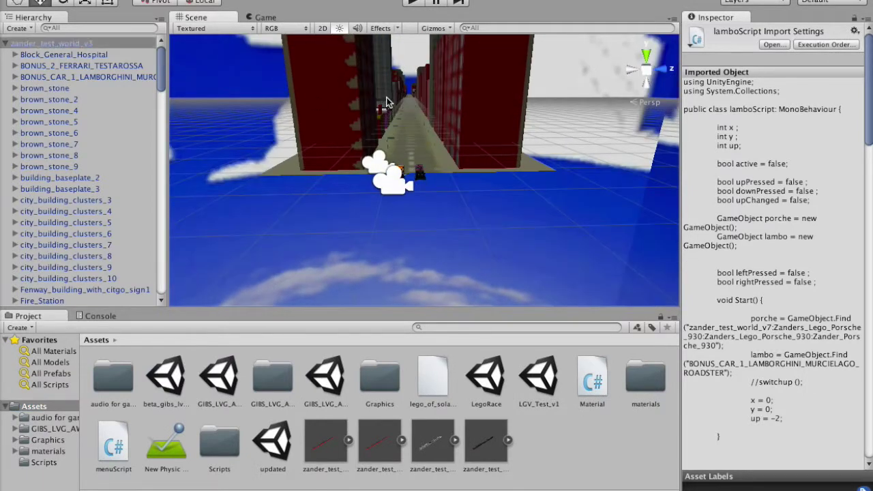
pyautogui.click(386, 102)
pyautogui.doubleClick(68, 127)
pyautogui.moveTo(350, 206)
pyautogui.keyDown('alt'); pyautogui.mouseDown()
pyautogui.moveTo(348, 259)
pyautogui.moveTo(376, 206)
pyautogui.mouseUp(); pyautogui.keyUp('alt')
pyautogui.moveTo(494, 173)
pyautogui.keyDown('alt'); pyautogui.mouseDown()
pyautogui.moveTo(438, 101)
pyautogui.moveTo(405, 217)
pyautogui.mouseUp(); pyautogui.keyUp('alt')
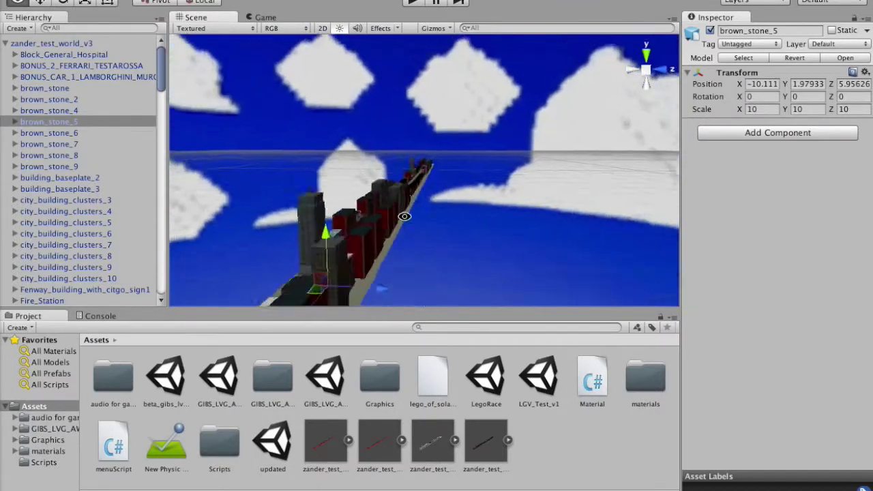
# - Focus on the RUDENTIAL_BUILDING tower, then orbit up to a higher aerial view
pyautogui.click(307, 222)
pyautogui.press('f')
pyautogui.click(502, 202)
pyautogui.moveTo(503, 201)
pyautogui.keyDown('alt'); pyautogui.mouseDown()
pyautogui.moveTo(347, 254)
pyautogui.moveTo(403, 271)
pyautogui.mouseUp(); pyautogui.keyUp('alt')
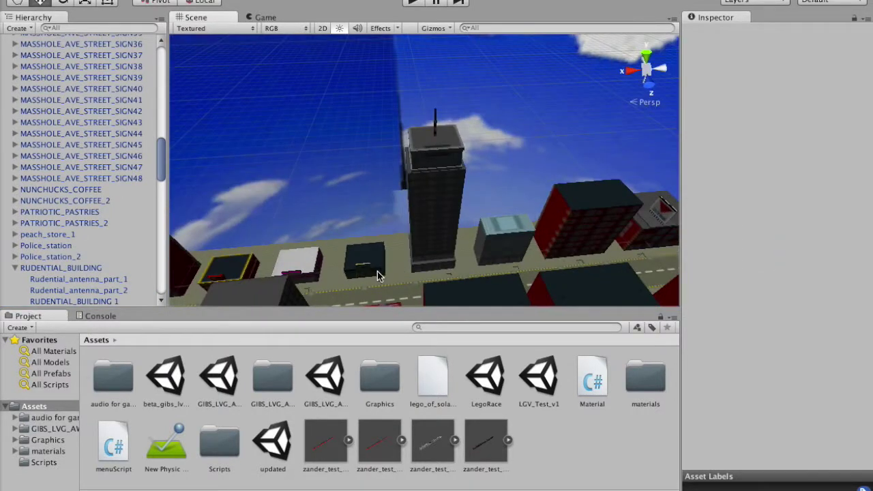
# - Zoom in close on the NC_SIGN of the Nunchucks Coffee building
pyautogui.click(365, 266)
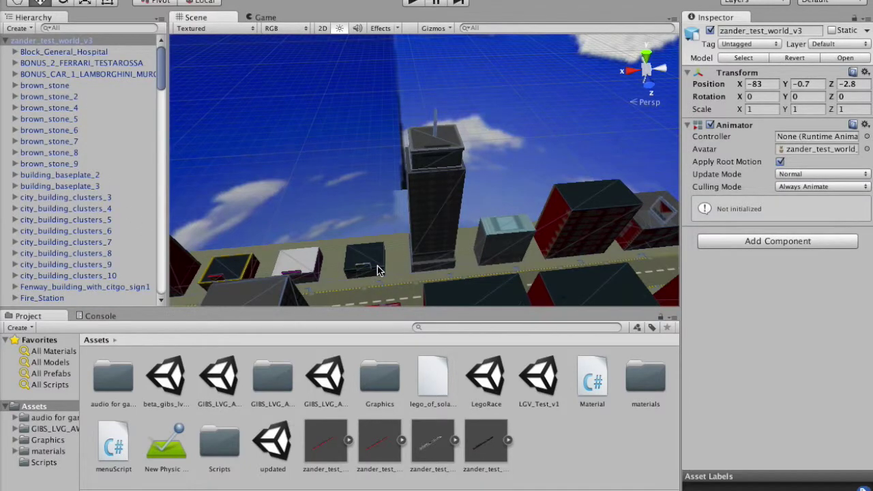
pyautogui.click(376, 269)
pyautogui.click(373, 268)
pyautogui.doubleClick(70, 296)
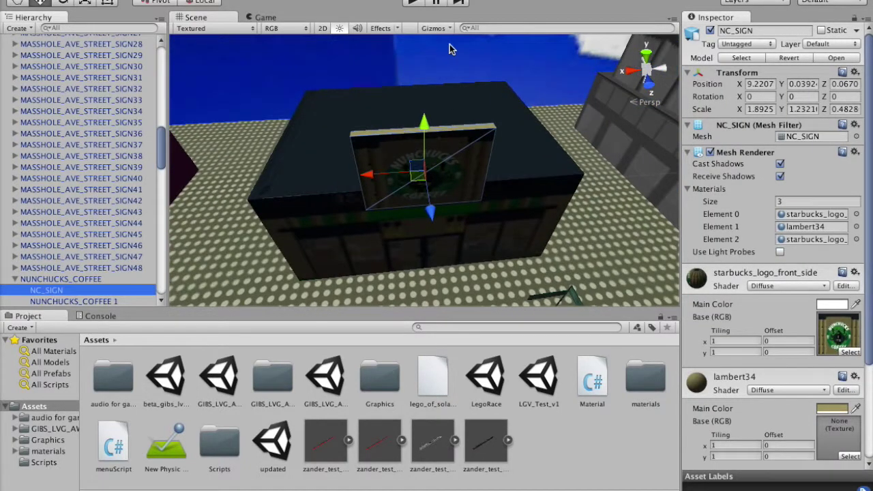
# - Orbit around the coffee shop to a street-level view and select TROLL_BURGER 1
pyautogui.click(425, 220)
pyautogui.moveTo(425, 221)
pyautogui.keyDown('alt'); pyautogui.mouseDown()
pyautogui.moveTo(383, 185)
pyautogui.moveTo(425, 200)
pyautogui.mouseUp(); pyautogui.keyUp('alt')
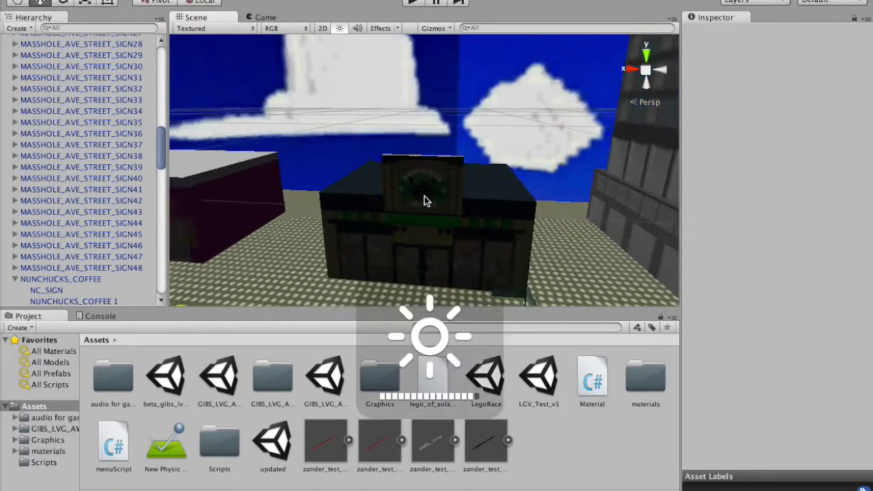
pyautogui.moveTo(380, 220)
pyautogui.keyDown('alt'); pyautogui.mouseDown()
pyautogui.moveTo(494, 221)
pyautogui.moveTo(475, 239)
pyautogui.mouseUp(); pyautogui.keyUp('alt')
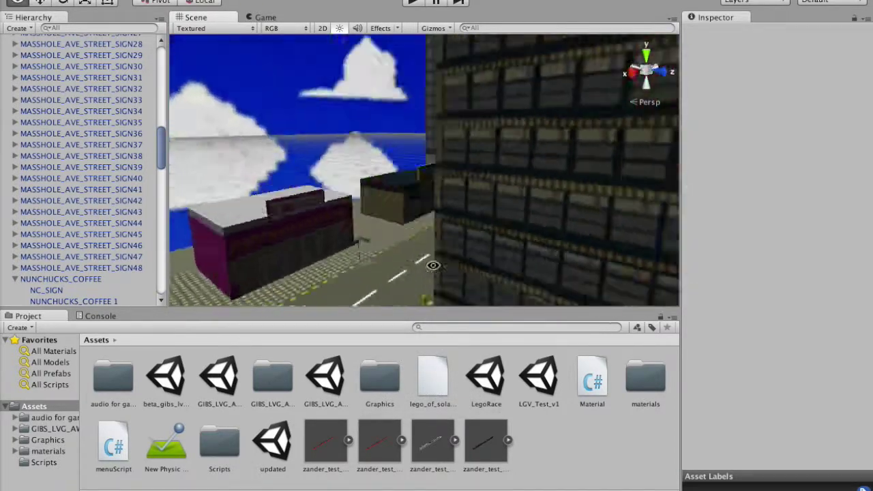
pyautogui.moveTo(475, 239)
pyautogui.keyDown('alt'); pyautogui.mouseDown()
pyautogui.moveTo(456, 214)
pyautogui.moveTo(481, 237)
pyautogui.mouseUp(); pyautogui.keyUp('alt')
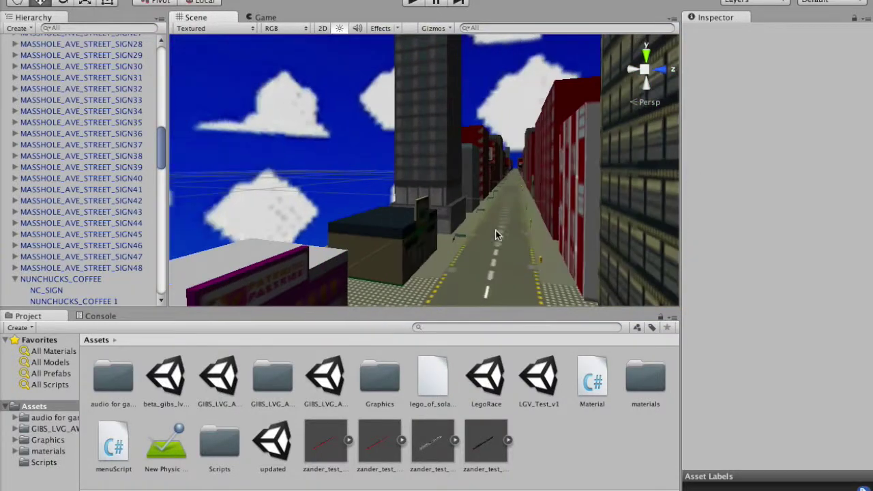
pyautogui.keyDown('alt'); pyautogui.moveTo(480, 237); pyautogui.dragTo(271, 235); pyautogui.keyUp('alt')
pyautogui.click(271, 235)
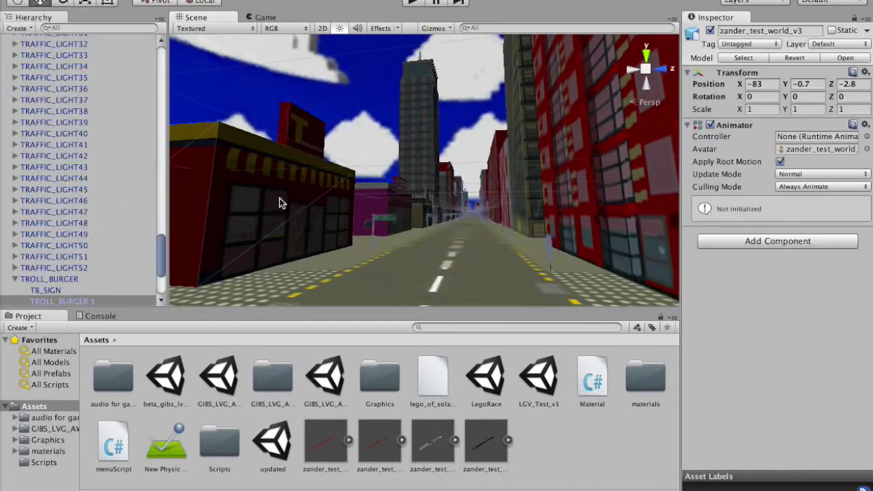
# - Frame the TROLL_BURGER 1 building and orbit around it
pyautogui.doubleClick(62, 301)
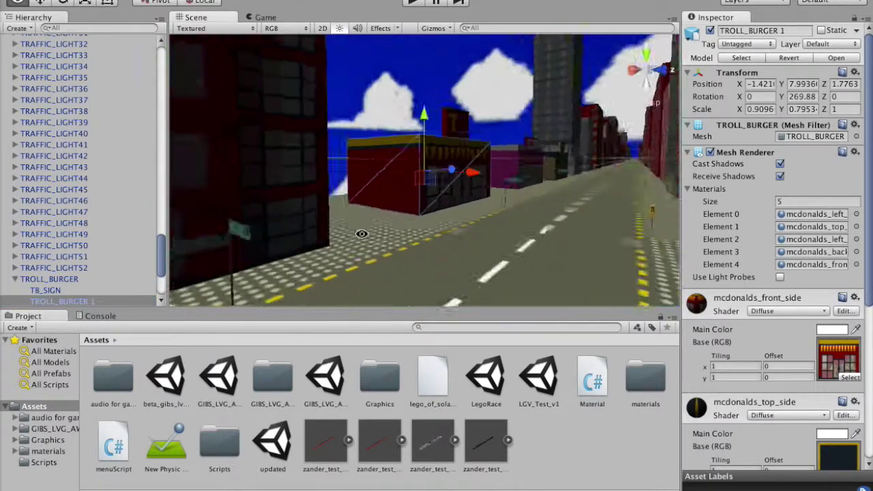
pyautogui.click(360, 166)
pyautogui.moveTo(361, 166)
pyautogui.keyDown('alt'); pyautogui.mouseDown()
pyautogui.moveTo(549, 183)
pyautogui.moveTo(525, 205)
pyautogui.moveTo(324, 152)
pyautogui.mouseUp(); pyautogui.keyUp('alt')
pyautogui.click(546, 114)
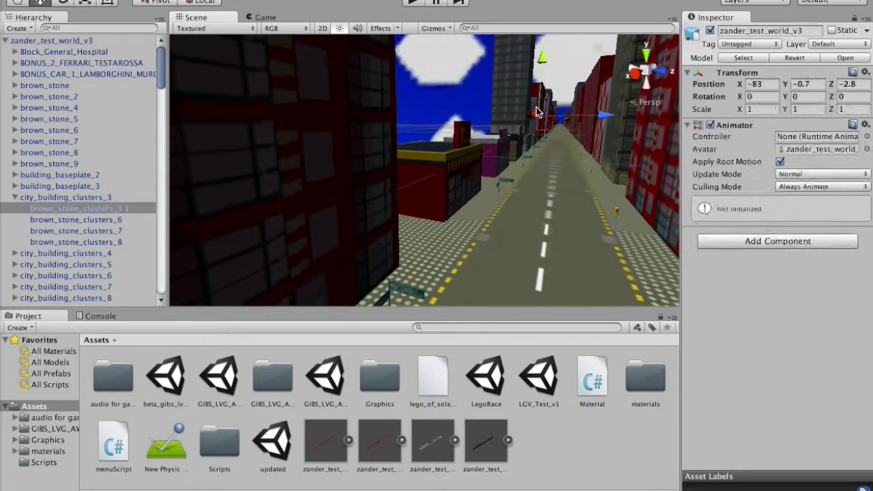
pyautogui.click(533, 122)
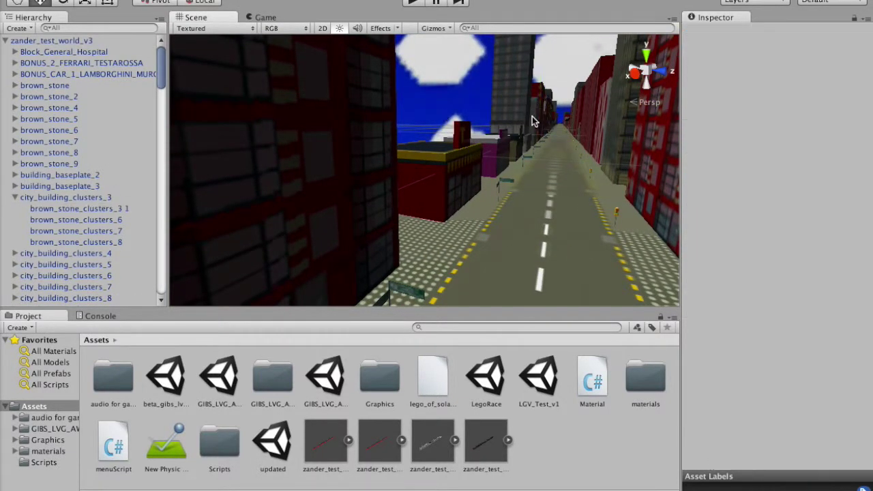
# - Frame the peach_store_1 2 storefront and orbit around it
pyautogui.click(534, 117)
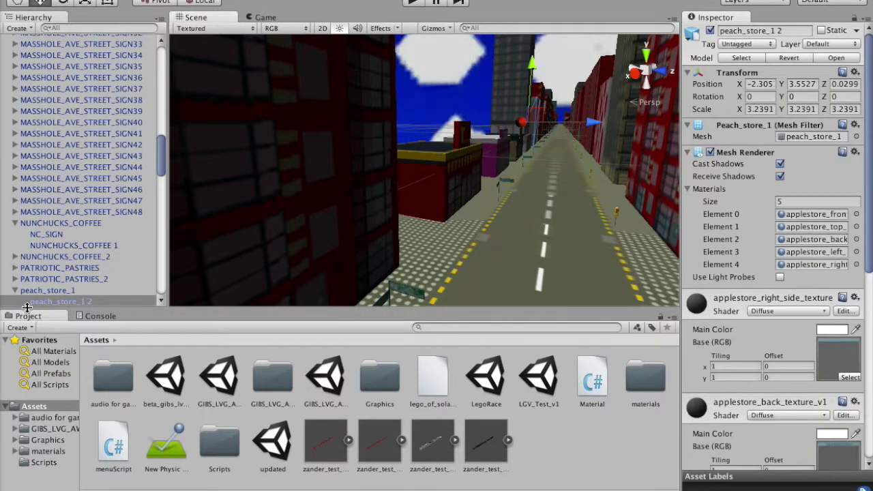
pyautogui.doubleClick(48, 290)
pyautogui.moveTo(382, 205)
pyautogui.keyDown('alt'); pyautogui.mouseDown()
pyautogui.moveTo(421, 243)
pyautogui.moveTo(567, 135)
pyautogui.mouseUp(); pyautogui.keyUp('alt')
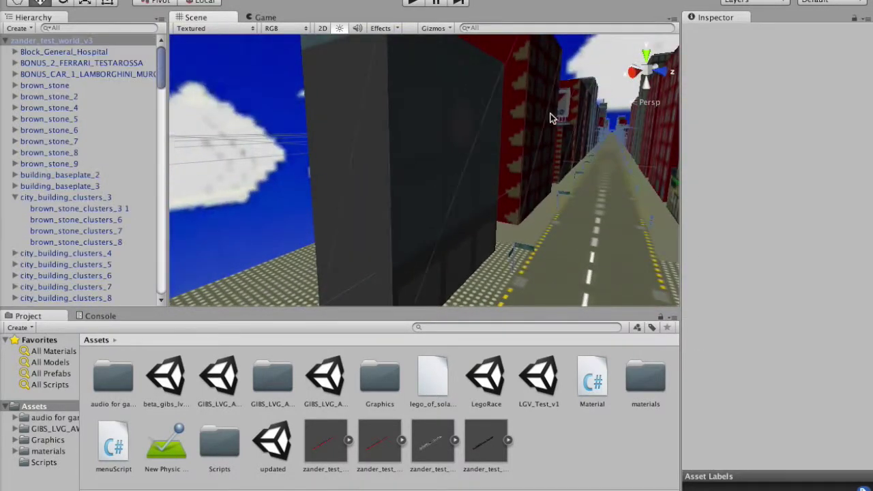
# - Frame the Zitgo_sign, then orbit up to an elevated view of its building
pyautogui.click(552, 117)
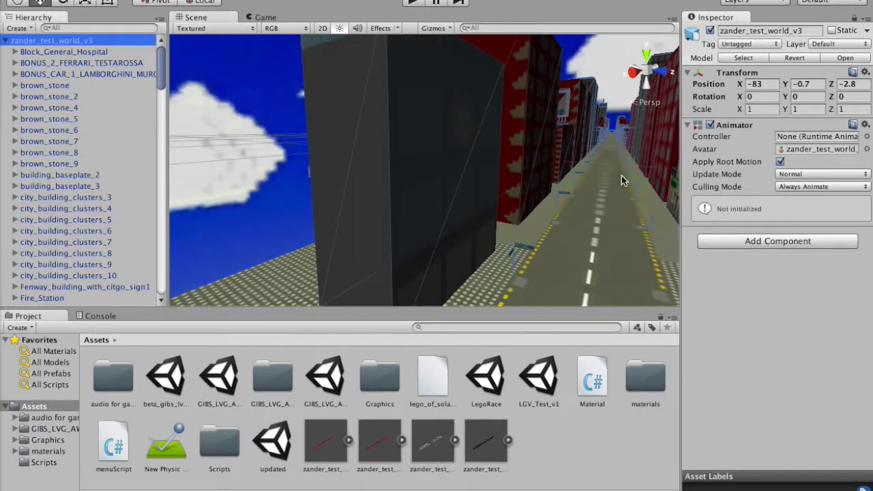
pyautogui.click(571, 129)
pyautogui.doubleClick(87, 214)
pyautogui.click(302, 141)
pyautogui.moveTo(302, 141)
pyautogui.keyDown('alt'); pyautogui.mouseDown()
pyautogui.moveTo(440, 298)
pyautogui.moveTo(533, 72)
pyautogui.mouseUp(); pyautogui.keyUp('alt')
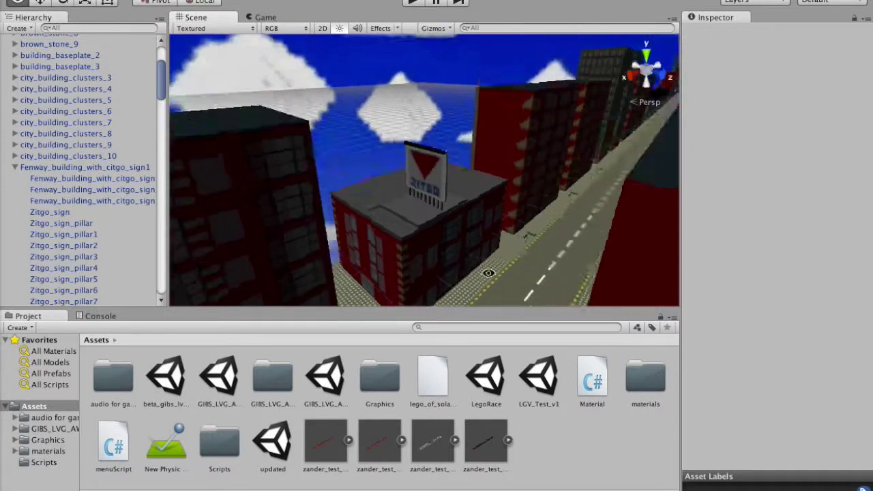
# - Frame a city building, then zoom in on a distant traffic light at street level
pyautogui.click(533, 72)
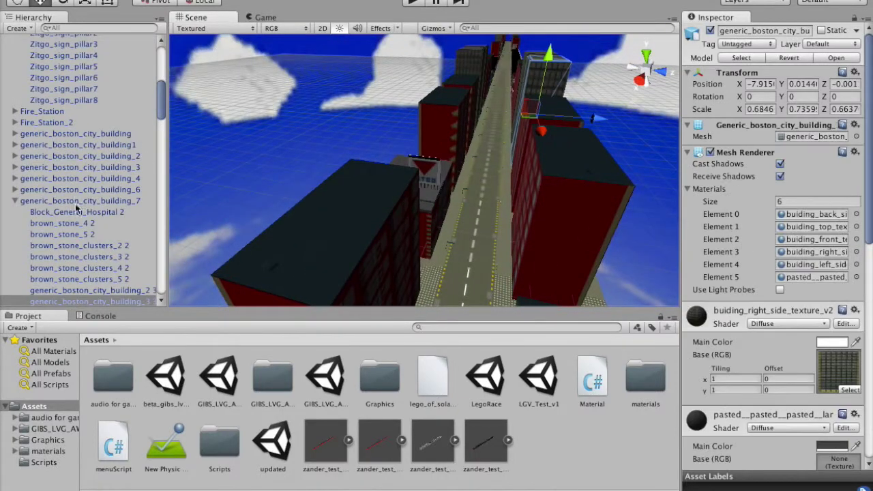
pyautogui.doubleClick(62, 301)
pyautogui.click(376, 189)
pyautogui.moveTo(376, 189)
pyautogui.keyDown('alt'); pyautogui.mouseDown()
pyautogui.moveTo(388, 185)
pyautogui.moveTo(377, 304)
pyautogui.mouseUp(); pyautogui.keyUp('alt')
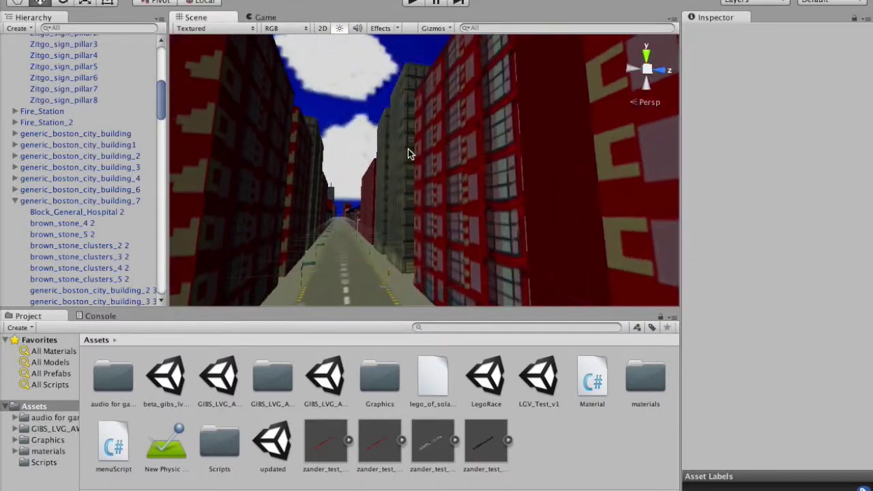
pyautogui.click(372, 282)
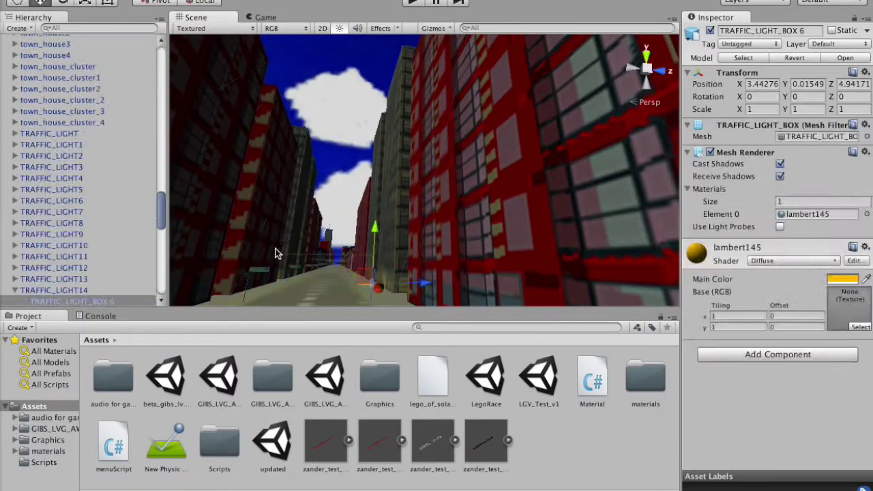
pyautogui.press('f')
pyautogui.moveTo(452, 295)
pyautogui.keyDown('alt'); pyautogui.mouseDown()
pyautogui.moveTo(387, 126)
pyautogui.moveTo(348, 107)
pyautogui.mouseUp(); pyautogui.keyUp('alt')
pyautogui.click(410, 171)
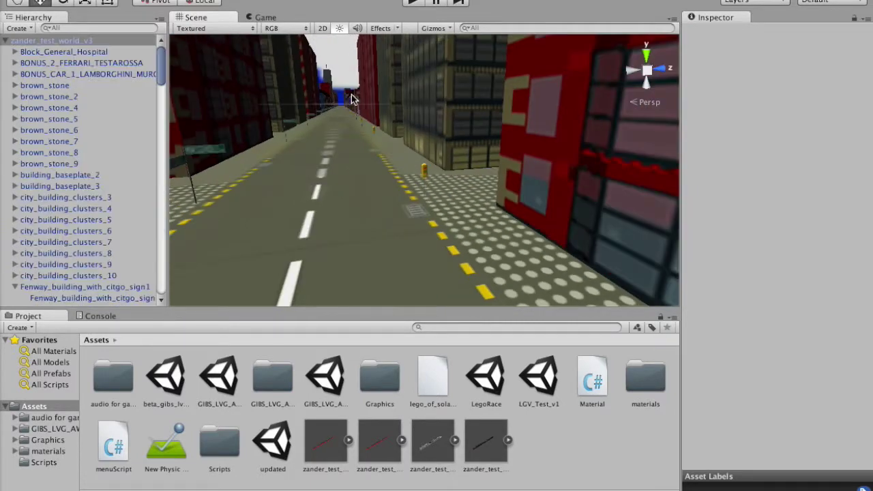
# - Frame the Fire_Station and orbit to look down the street
pyautogui.click(352, 99)
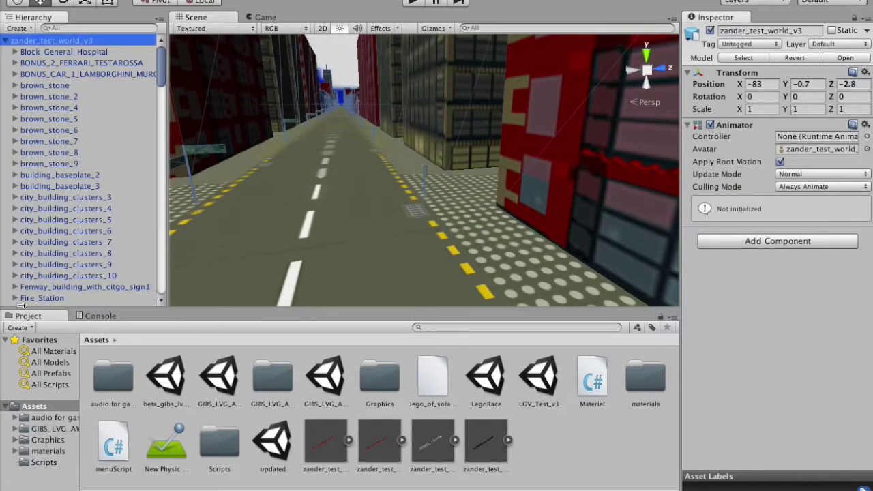
pyautogui.doubleClick(31, 299)
pyautogui.moveTo(376, 195)
pyautogui.keyDown('alt'); pyautogui.mouseDown()
pyautogui.moveTo(341, 200)
pyautogui.moveTo(367, 217)
pyautogui.moveTo(487, 198)
pyautogui.mouseUp(); pyautogui.keyUp('alt')
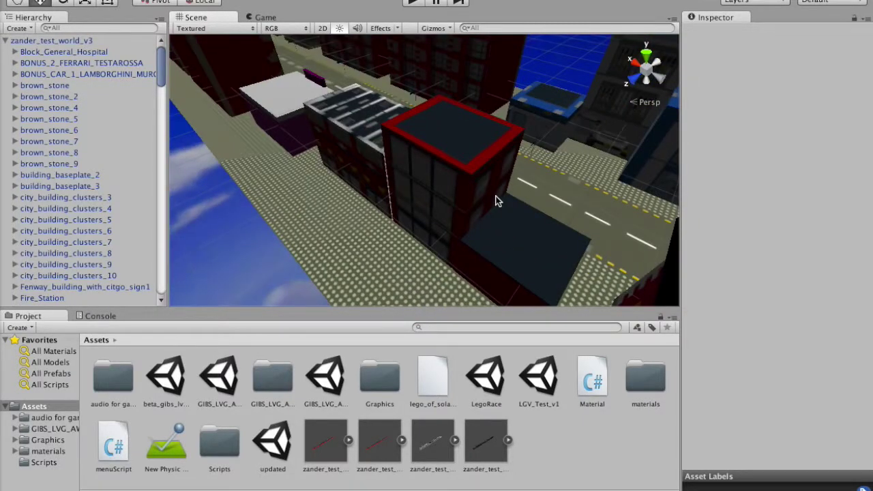
pyautogui.moveTo(497, 200)
pyautogui.keyDown('alt'); pyautogui.mouseDown()
pyautogui.moveTo(326, 189)
pyautogui.moveTo(429, 197)
pyautogui.moveTo(575, 162)
pyautogui.mouseUp(); pyautogui.keyUp('alt')
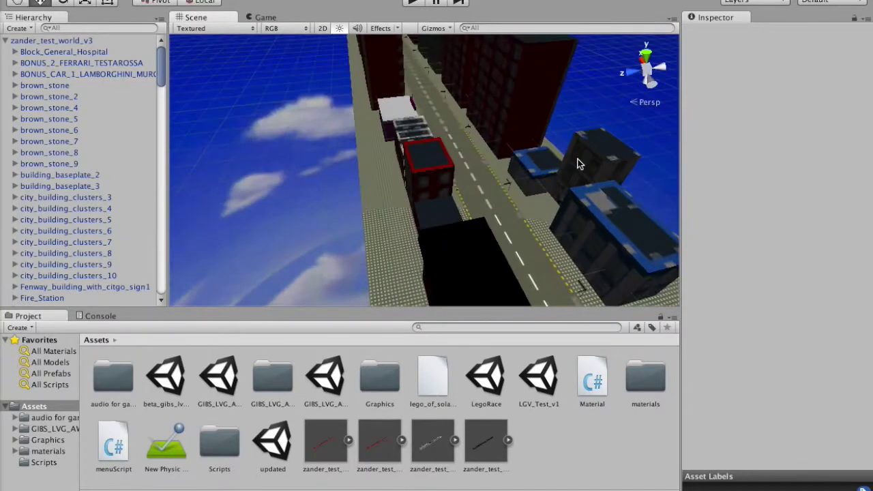
# - Frame the police_station_2 building and orbit around it down to street level
pyautogui.click(512, 187)
pyautogui.moveTo(343, 187)
pyautogui.keyDown('alt'); pyautogui.mouseDown()
pyautogui.moveTo(517, 195)
pyautogui.moveTo(556, 181)
pyautogui.mouseUp(); pyautogui.keyUp('alt')
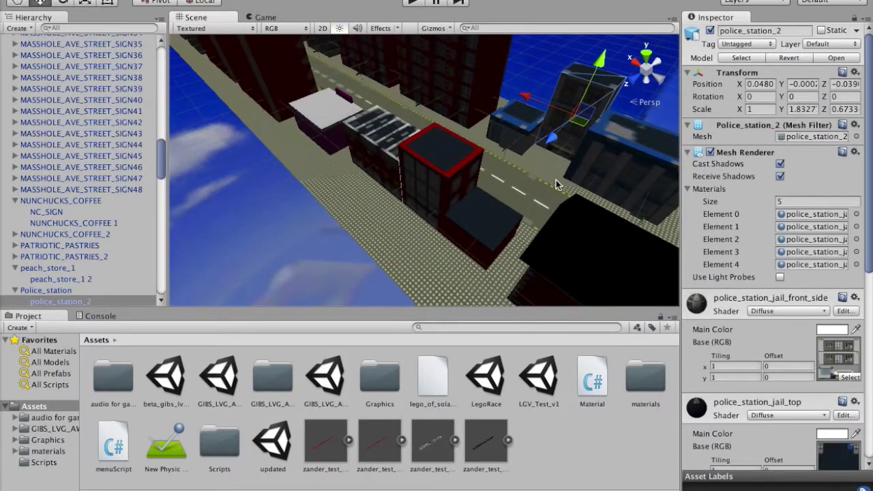
pyautogui.keyDown('alt'); pyautogui.moveTo(674, 207); pyautogui.dragTo(549, 109); pyautogui.keyUp('alt')
pyautogui.click(549, 109)
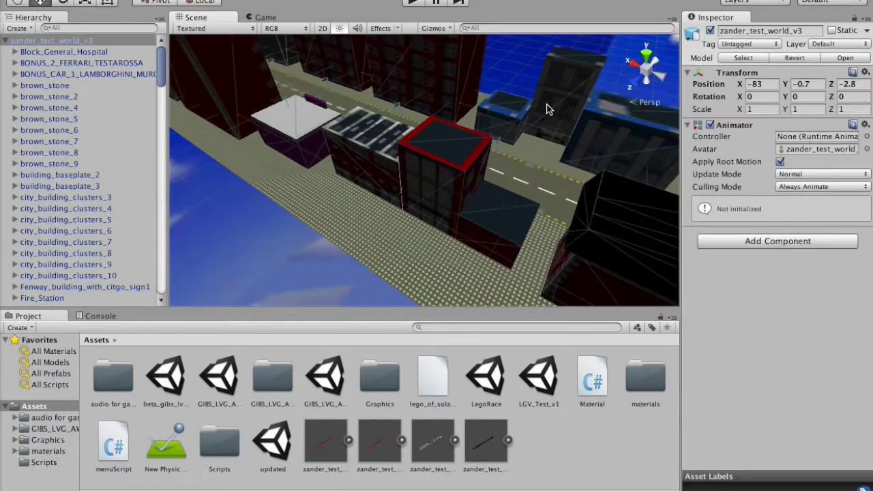
pyautogui.click(544, 116)
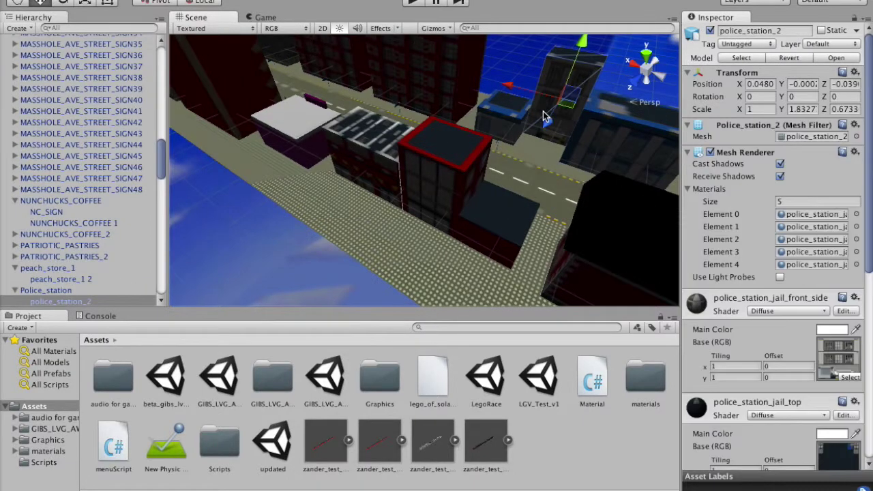
pyautogui.doubleClick(45, 302)
pyautogui.click(520, 101)
pyautogui.moveTo(335, 226)
pyautogui.keyDown('alt'); pyautogui.mouseDown()
pyautogui.moveTo(464, 178)
pyautogui.moveTo(561, 195)
pyautogui.moveTo(563, 149)
pyautogui.mouseUp(); pyautogui.keyUp('alt')
# - Frame the town house and orbit back down to street level
pyautogui.click(563, 149)
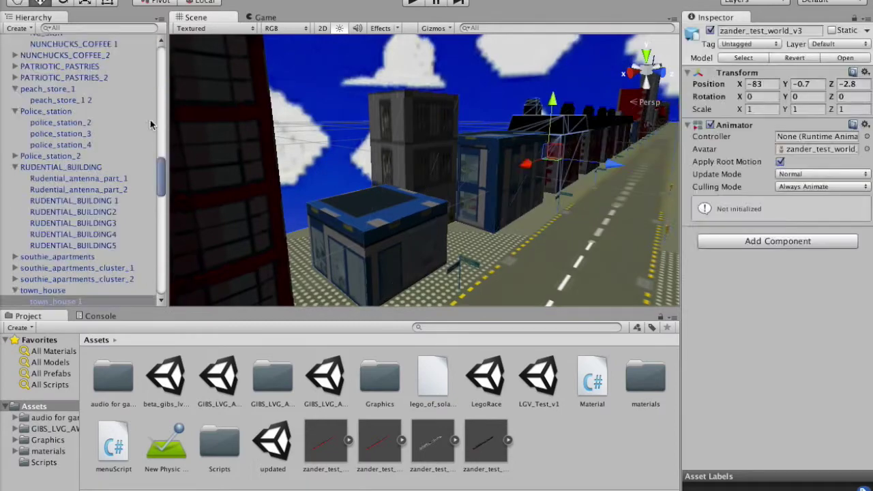
pyautogui.doubleClick(84, 303)
pyautogui.click(462, 218)
pyautogui.moveTo(462, 219)
pyautogui.keyDown('alt'); pyautogui.mouseDown()
pyautogui.moveTo(546, 134)
pyautogui.moveTo(560, 181)
pyautogui.moveTo(488, 109)
pyautogui.mouseUp(); pyautogui.keyUp('alt')
# - Focus on the brown_stone_2 2 brownstone and move in close to a street building
pyautogui.click(484, 109)
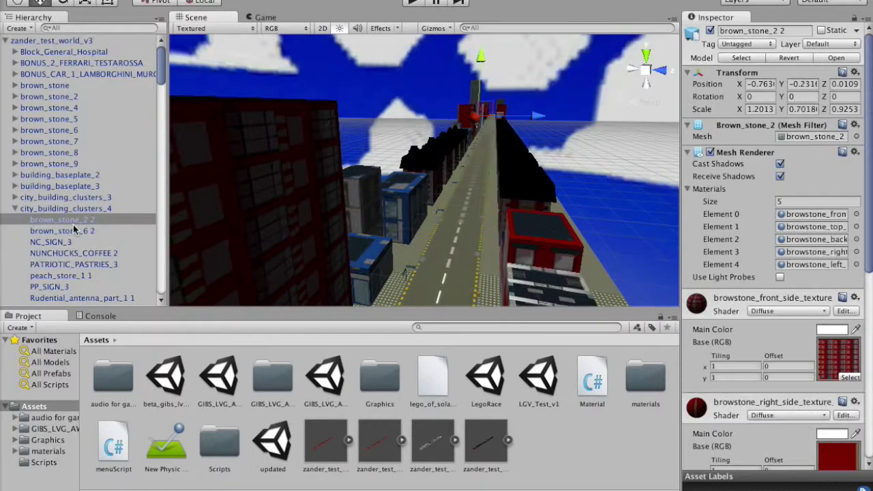
pyautogui.press('f')
pyautogui.click(452, 235)
pyautogui.moveTo(452, 236)
pyautogui.keyDown('alt'); pyautogui.mouseDown()
pyautogui.moveTo(547, 259)
pyautogui.moveTo(457, 213)
pyautogui.mouseUp(); pyautogui.keyUp('alt')
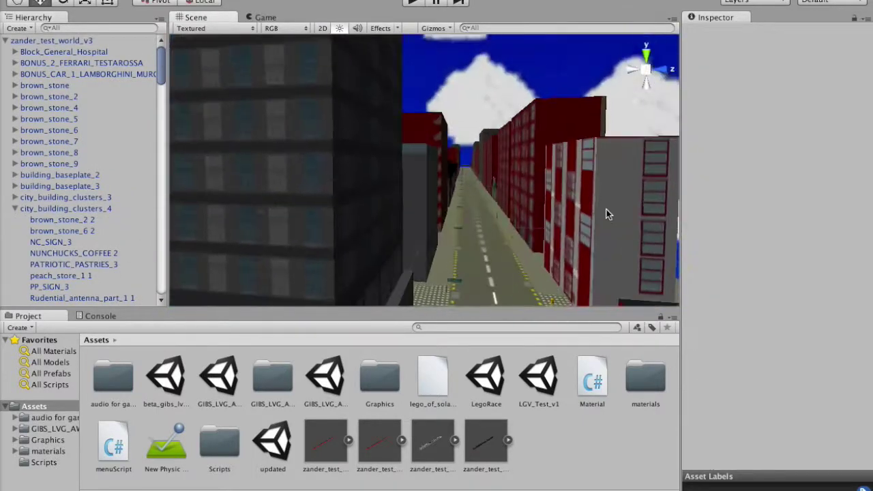
# - Focus on the Block_General_Hospital building and orbit in close around it
pyautogui.click(457, 212)
pyautogui.click(457, 213)
pyautogui.press('f')
pyautogui.moveTo(636, 242)
pyautogui.keyDown('alt'); pyautogui.mouseDown()
pyautogui.moveTo(487, 145)
pyautogui.moveTo(590, 132)
pyautogui.moveTo(511, 189)
pyautogui.mouseUp(); pyautogui.keyUp('alt')
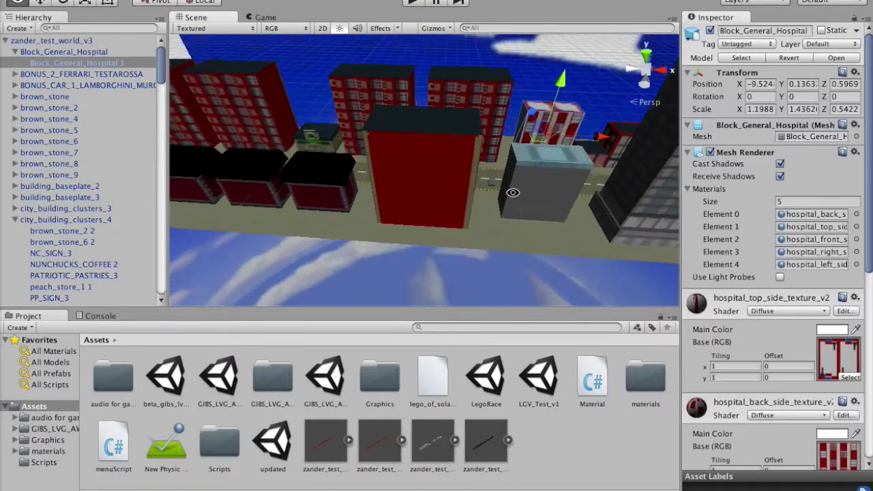
pyautogui.doubleClick(57, 67)
pyautogui.click(480, 92)
pyautogui.moveTo(479, 189)
pyautogui.keyDown('alt'); pyautogui.mouseDown()
pyautogui.moveTo(463, 122)
pyautogui.moveTo(361, 207)
pyautogui.moveTo(417, 151)
pyautogui.mouseUp(); pyautogui.keyUp('alt')
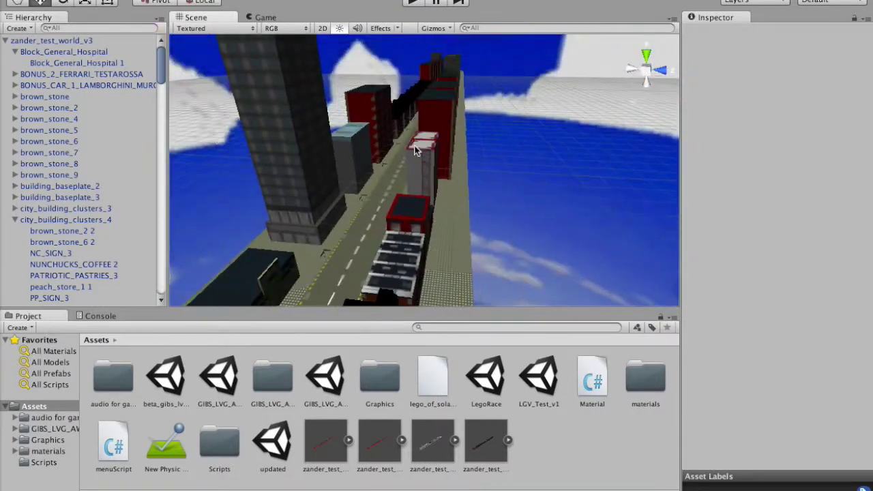
# - Fly to the far tall building at the street's end and select main_mile_drag_strip_1 1
pyautogui.click(440, 62)
pyautogui.click(456, 65)
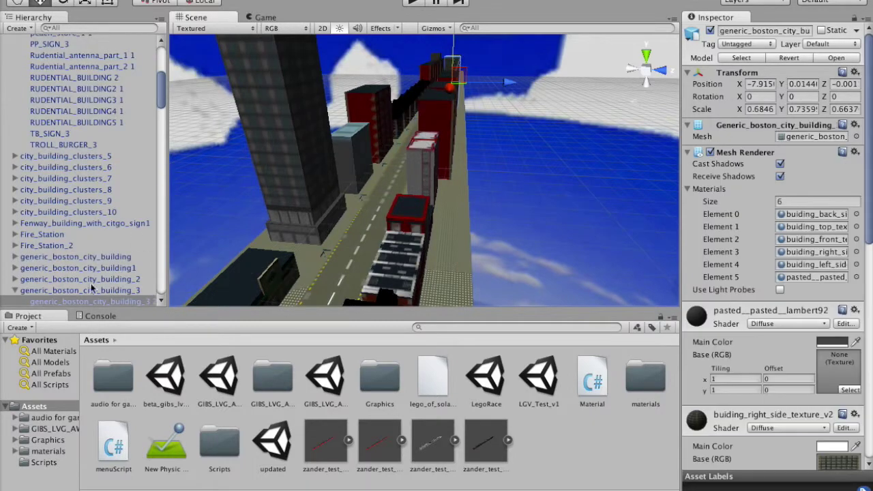
pyautogui.click(409, 171)
pyautogui.keyDown('alt'); pyautogui.moveTo(409, 171); pyautogui.dragTo(393, 113); pyautogui.keyUp('alt')
pyautogui.click(323, 84)
pyautogui.click(347, 59)
pyautogui.click(337, 70)
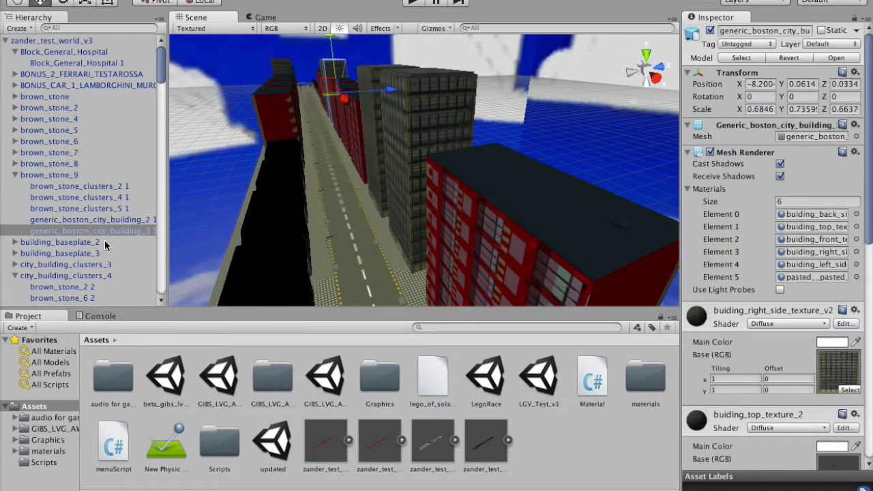
pyautogui.press('f')
pyautogui.click(321, 108)
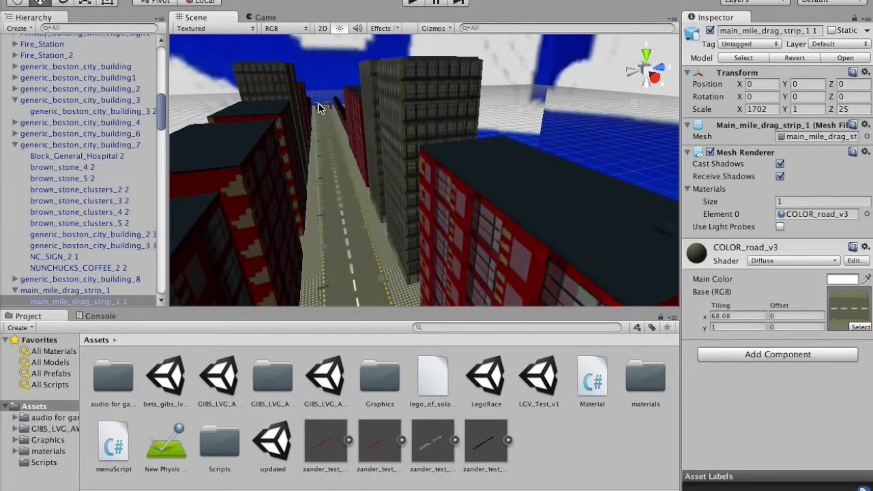
# - Frame the whole main_mile_drag_strip_1 1 road strip and orbit around it
pyautogui.doubleClick(120, 299)
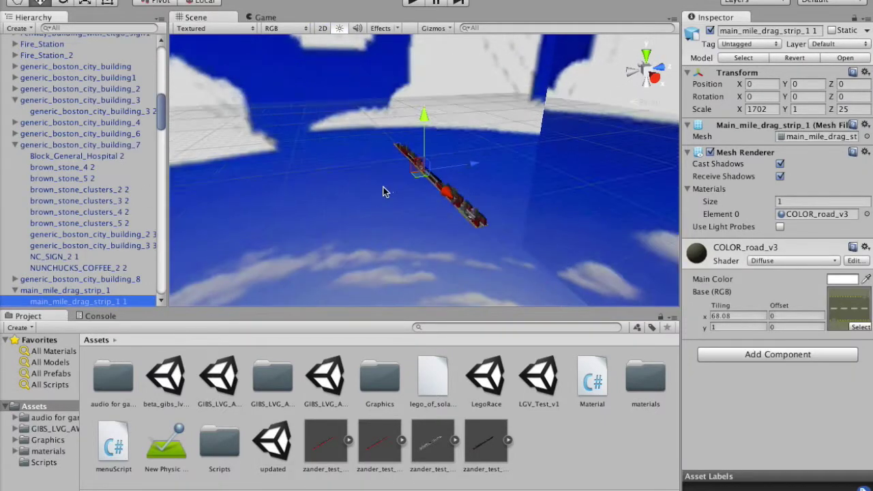
pyautogui.keyDown('alt'); pyautogui.moveTo(373, 175); pyautogui.dragTo(389, 209); pyautogui.keyUp('alt')
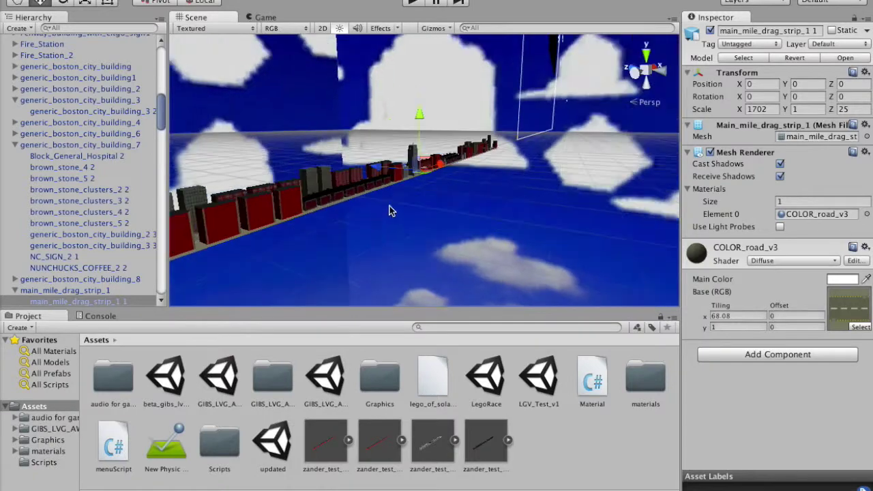
pyautogui.click(322, 227)
pyautogui.moveTo(323, 227)
pyautogui.keyDown('alt'); pyautogui.mouseDown()
pyautogui.moveTo(387, 195)
pyautogui.moveTo(361, 217)
pyautogui.mouseUp(); pyautogui.keyUp('alt')
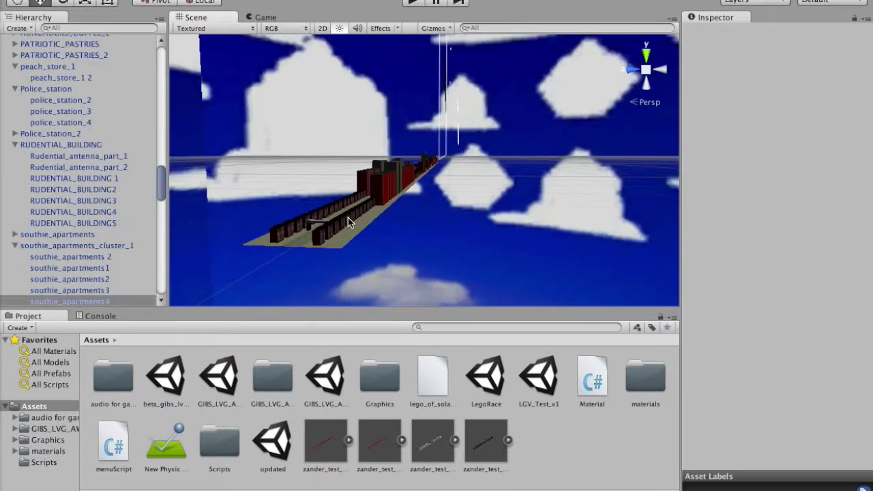
# - Frame southie_apartments4, then orbit to an elevated view down the street
pyautogui.click(348, 222)
pyautogui.doubleClick(95, 302)
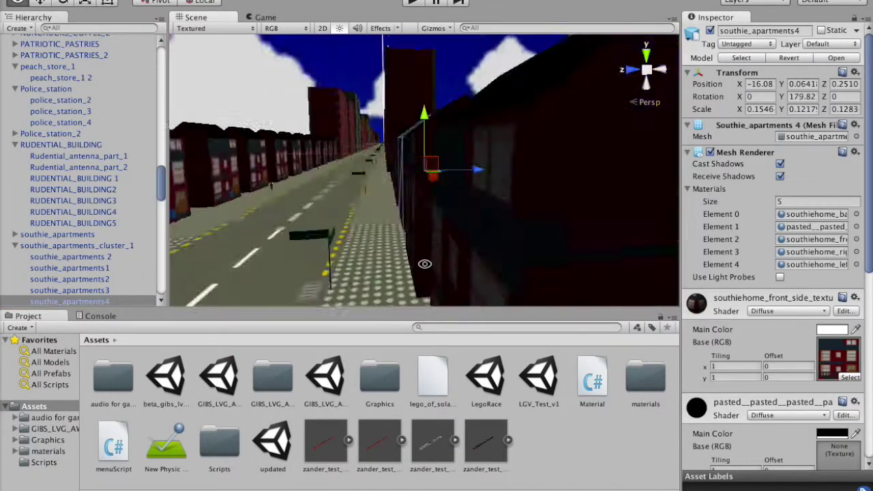
pyautogui.moveTo(355, 250)
pyautogui.keyDown('alt'); pyautogui.mouseDown()
pyautogui.moveTo(341, 192)
pyautogui.moveTo(490, 171)
pyautogui.mouseUp(); pyautogui.keyUp('alt')
pyautogui.click(341, 192)
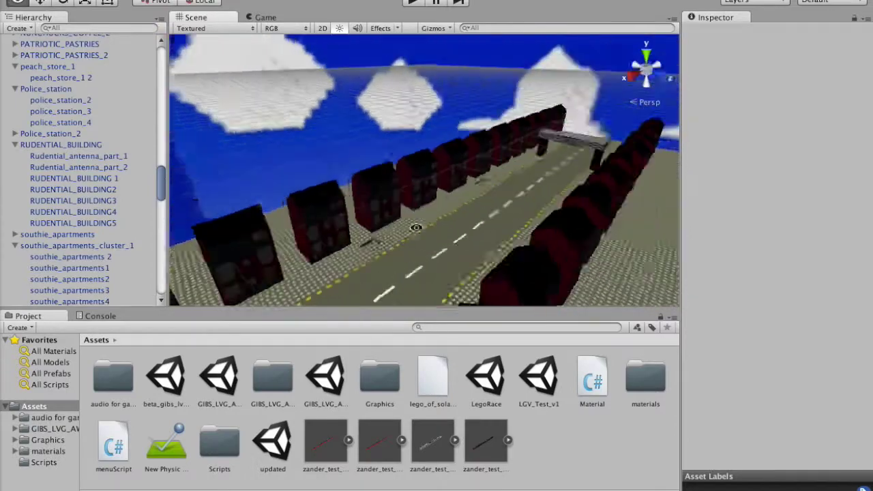
pyautogui.click(490, 170)
pyautogui.click(498, 172)
pyautogui.moveTo(498, 171)
pyautogui.keyDown('alt'); pyautogui.mouseDown()
pyautogui.moveTo(420, 200)
pyautogui.moveTo(544, 144)
pyautogui.mouseUp(); pyautogui.keyUp('alt')
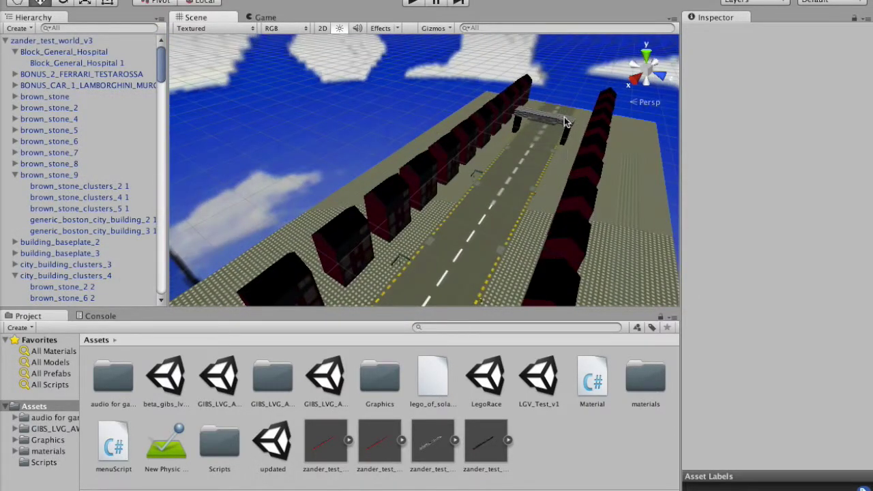
# - Select Finish_Line_top_2 and Finish_Line_top and frame the finish-line arch
pyautogui.click(544, 143)
pyautogui.keyDown('alt'); pyautogui.moveTo(515, 179); pyautogui.dragTo(561, 93); pyautogui.keyUp('alt')
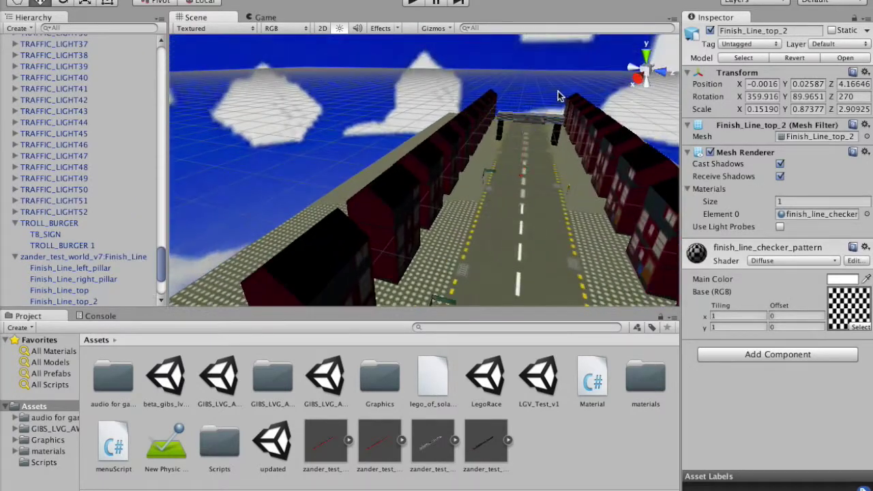
pyautogui.click(546, 120)
pyautogui.click(539, 153)
pyautogui.press('f')
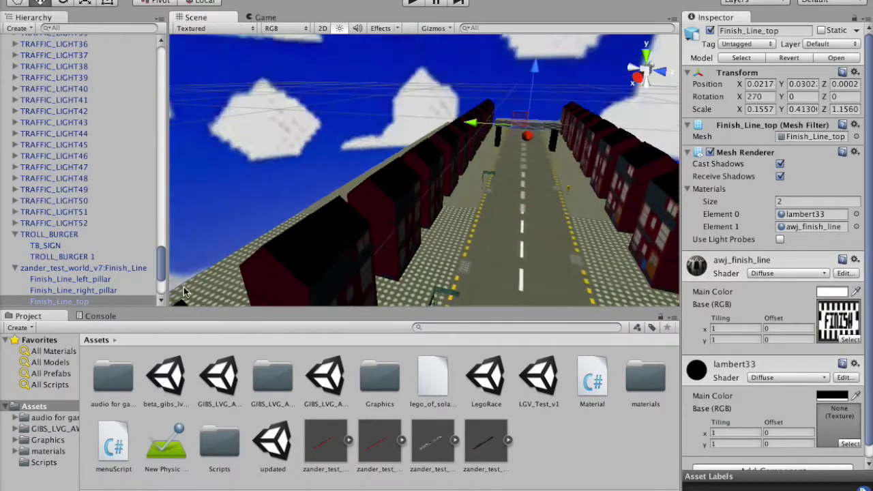
# - Lower the view to look through the FINISH arch and collapse southie_apartments_cluster_1
pyautogui.click(445, 80)
pyautogui.moveTo(445, 81)
pyautogui.keyDown('alt'); pyautogui.mouseDown()
pyautogui.moveTo(495, 225)
pyautogui.moveTo(491, 153)
pyautogui.moveTo(300, 230)
pyautogui.moveTo(45, 260)
pyautogui.mouseUp(); pyautogui.keyUp('alt')
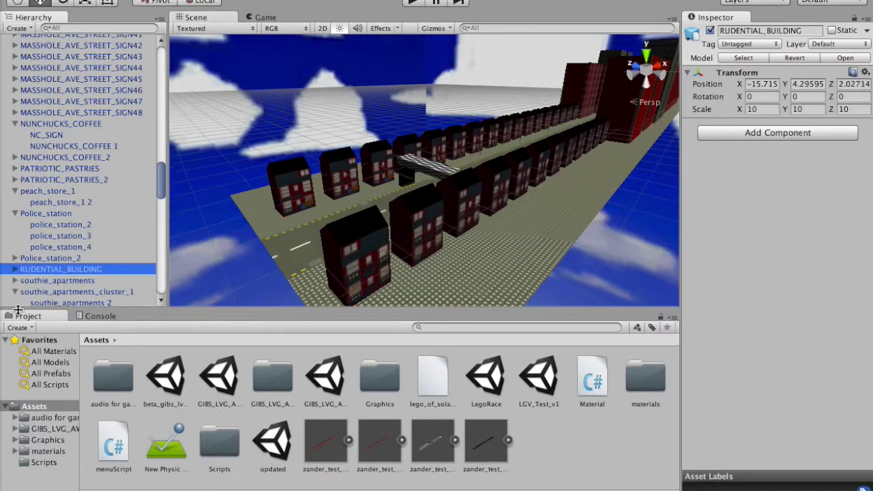
pyautogui.click(12, 246)
# - Collapse the peach_store_1, NUNCHUCKS_COFFEE, Block_General_Hospital groups and the zander_test_world_v3 root
pyautogui.click(15, 197)
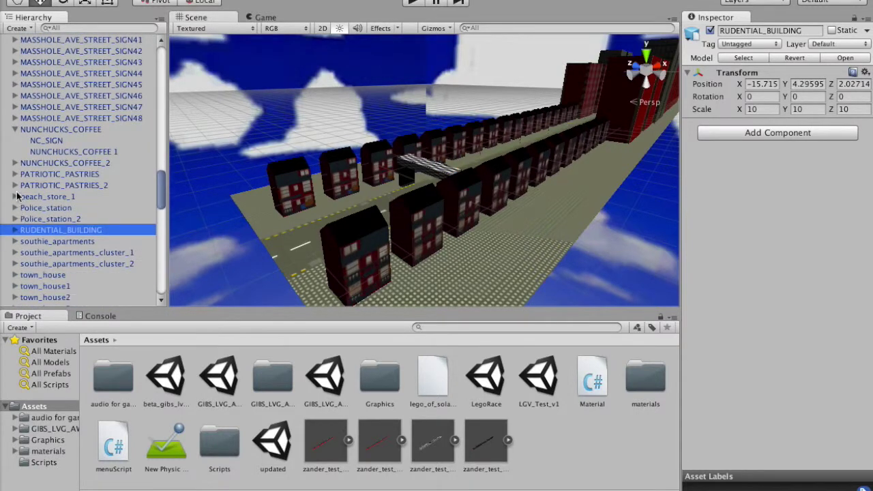
pyautogui.click(14, 147)
pyautogui.scroll(10, 39, 171)
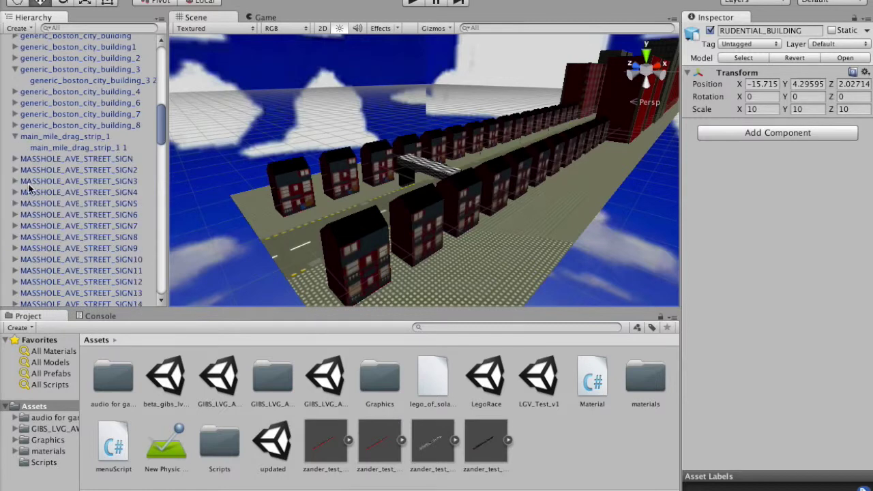
pyautogui.scroll(5, 41, 151)
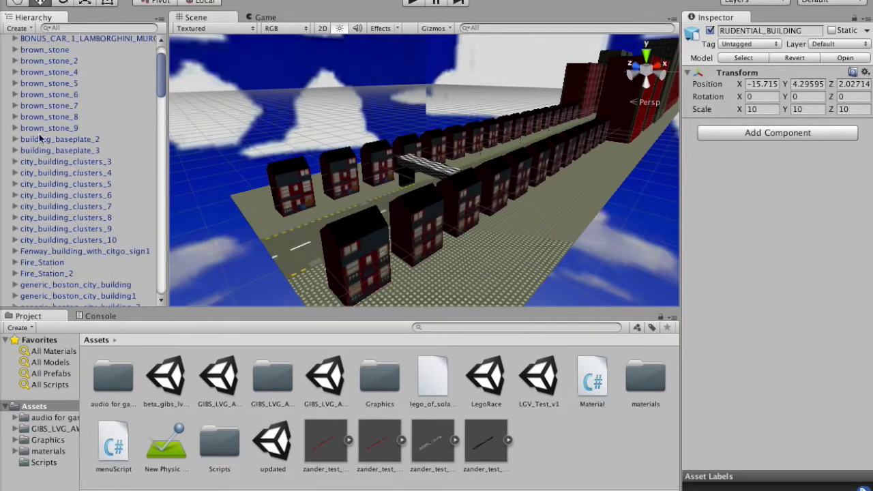
pyautogui.scroll(-5, 470, 198)
pyautogui.click(14, 54)
pyautogui.click(41, 43)
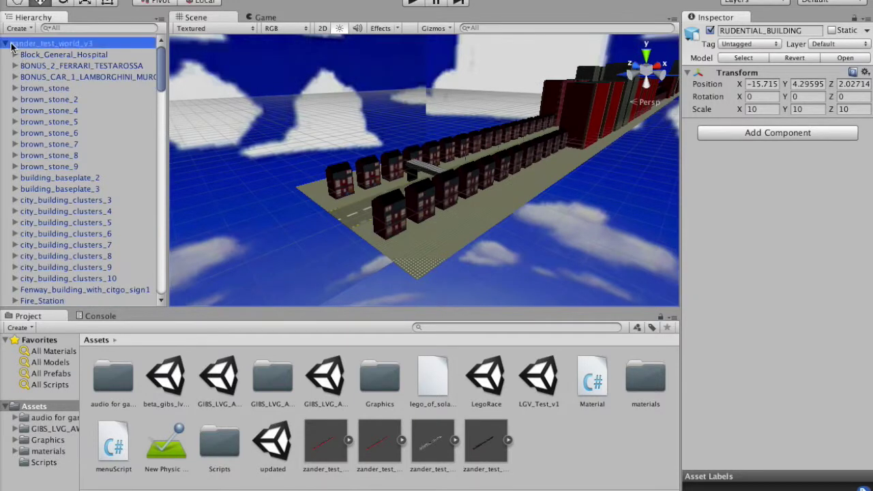
pyautogui.press('Left')
# - Frame the StartMenu and QuitMenu canvases and orbit around them
pyautogui.doubleClick(21, 66)
pyautogui.click(496, 200)
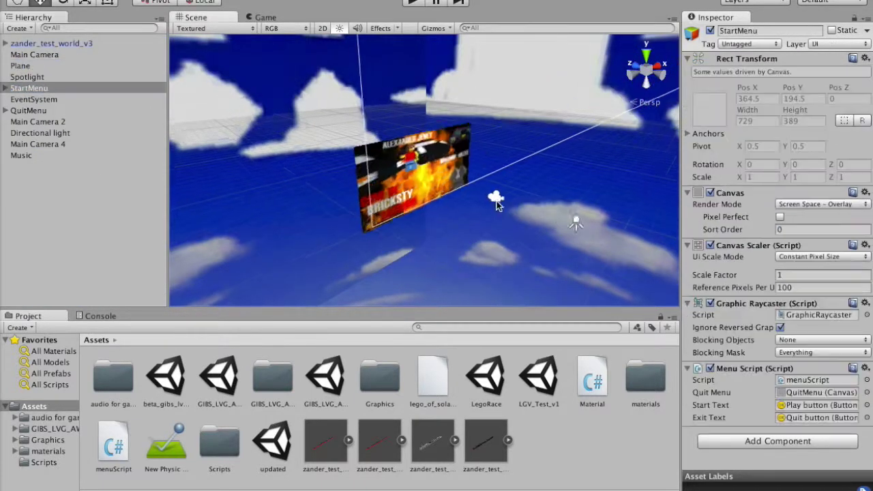
pyautogui.moveTo(490, 235)
pyautogui.keyDown('alt'); pyautogui.mouseDown()
pyautogui.moveTo(519, 234)
pyautogui.moveTo(438, 201)
pyautogui.mouseUp(); pyautogui.keyUp('alt')
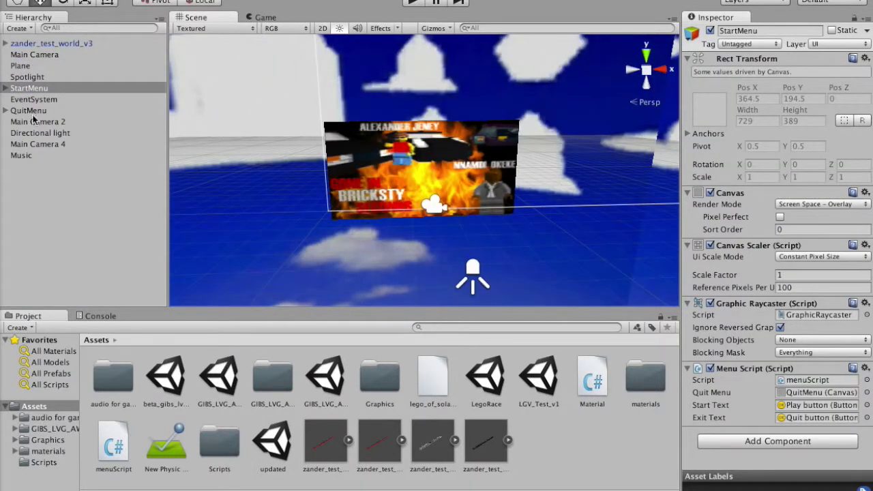
pyautogui.doubleClick(29, 110)
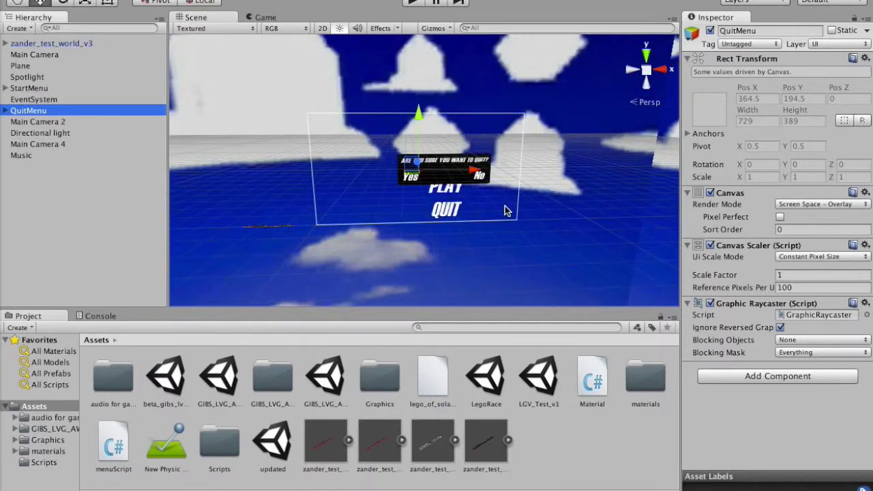
pyautogui.click(522, 248)
pyautogui.moveTo(526, 250)
pyautogui.keyDown('alt'); pyautogui.mouseDown()
pyautogui.moveTo(450, 223)
pyautogui.moveTo(499, 230)
pyautogui.mouseUp(); pyautogui.keyUp('alt')
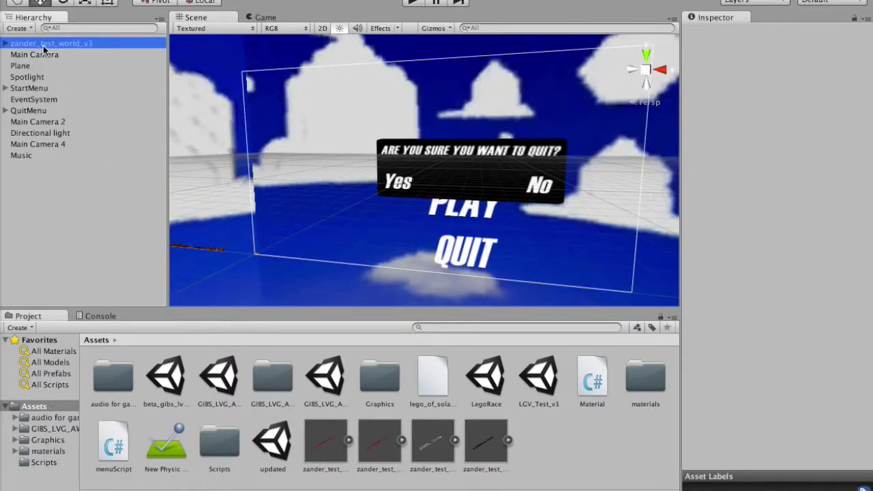
# - Frame zander_test_world_v3 and expand it to list its buildings
pyautogui.doubleClick(44, 45)
pyautogui.click(84, 75)
pyautogui.click(20, 44)
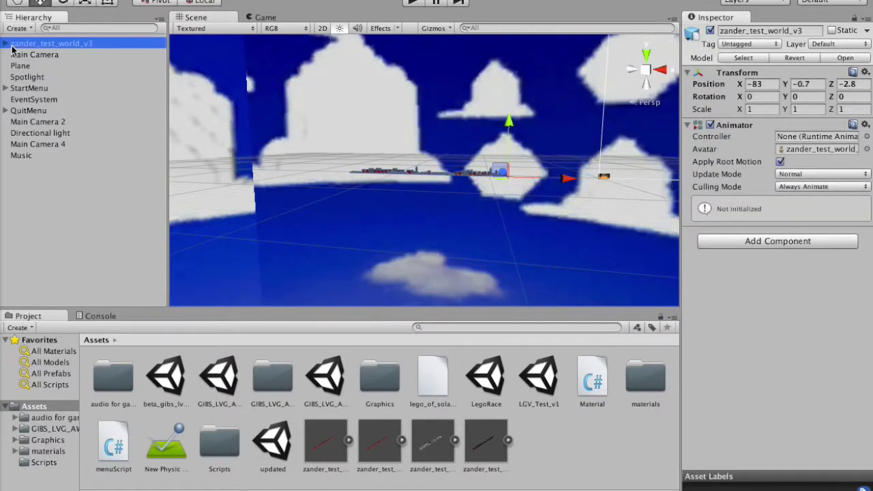
pyautogui.click(41, 43)
pyautogui.click(5, 43)
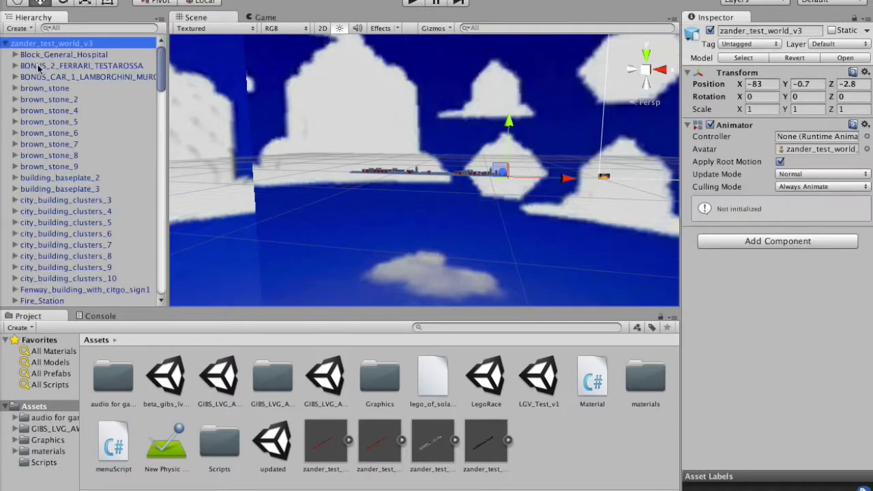
# - Frame the hospital and the Ferrari, then orbit around the parked race cars
pyautogui.doubleClick(37, 55)
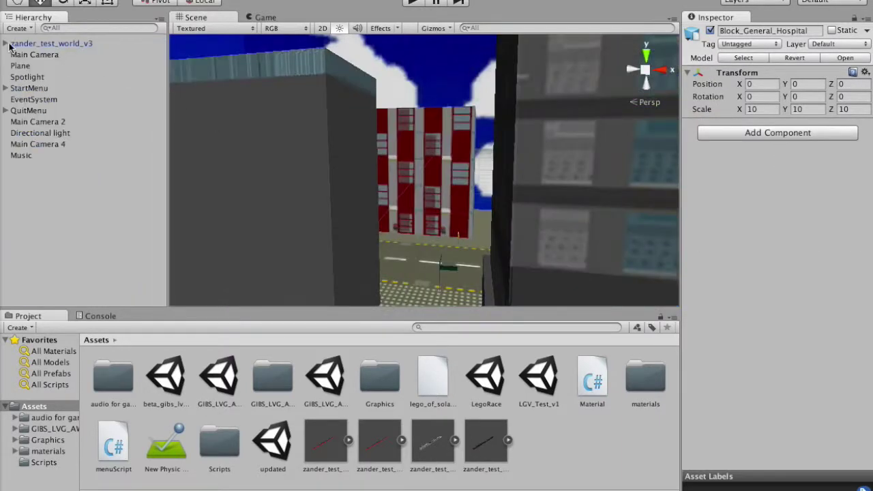
pyautogui.doubleClick(32, 66)
pyautogui.click(602, 197)
pyautogui.keyDown('alt'); pyautogui.moveTo(602, 197); pyautogui.dragTo(398, 234); pyautogui.keyUp('alt')
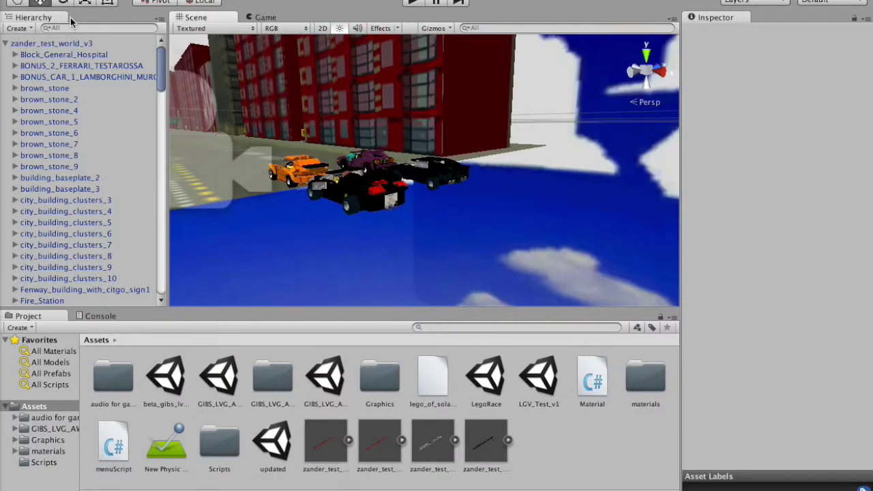